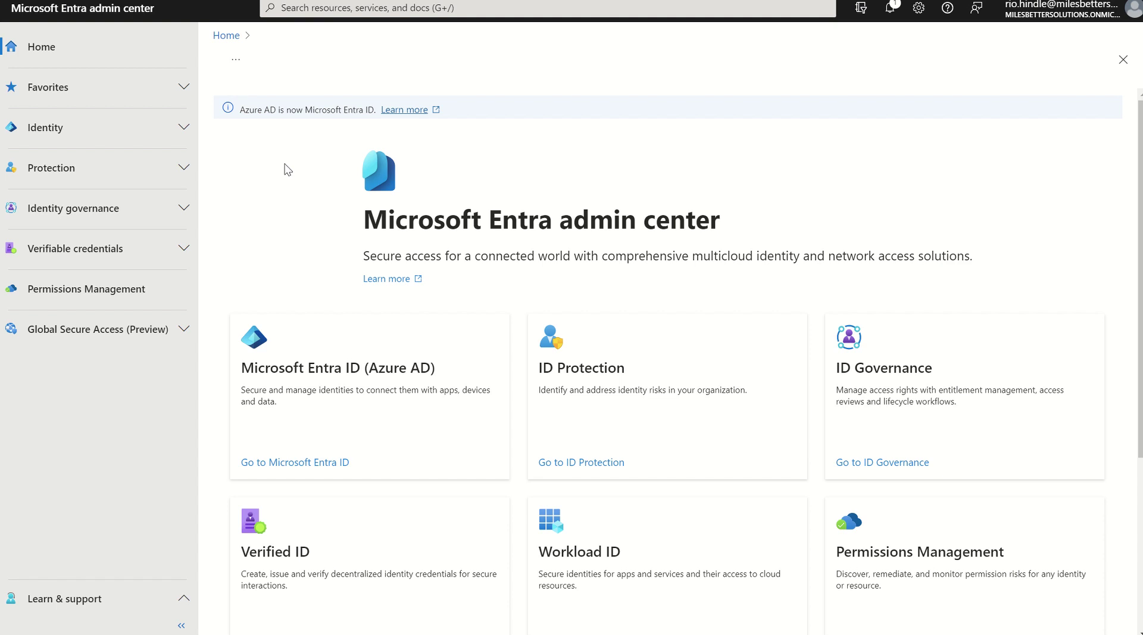
- Open the tenant's device settings and set Enable Microsoft Entra Local Administrator Password Solution (LAPS) to Yes
click(185, 137)
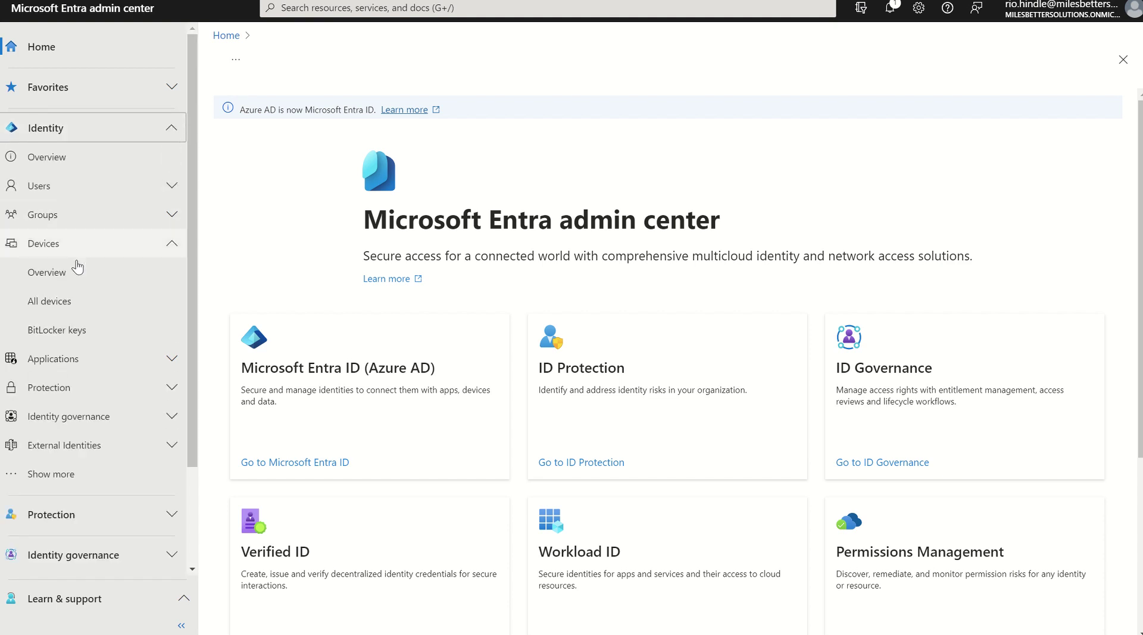
click(66, 275)
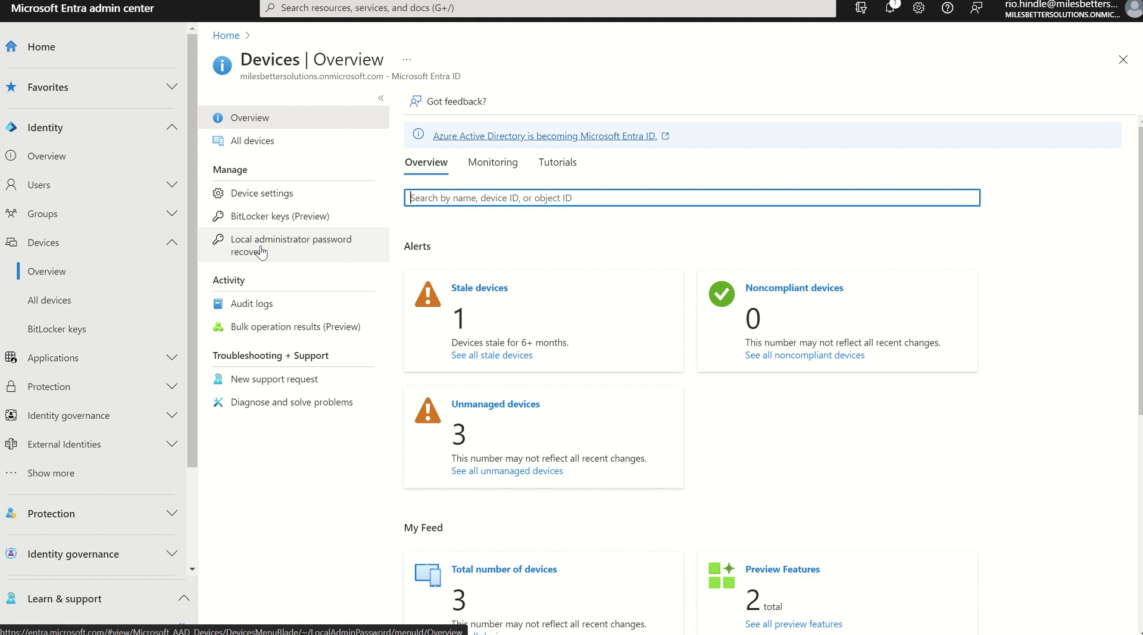
click(248, 202)
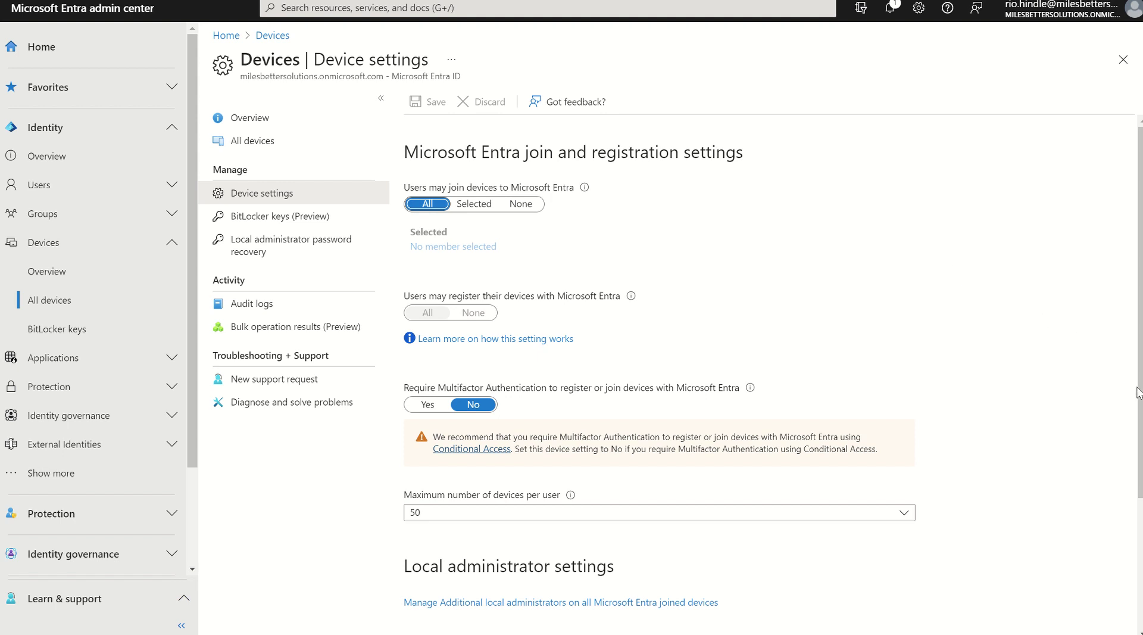
scroll(1137, 387, down, 2)
scroll(776, 492, down, 2)
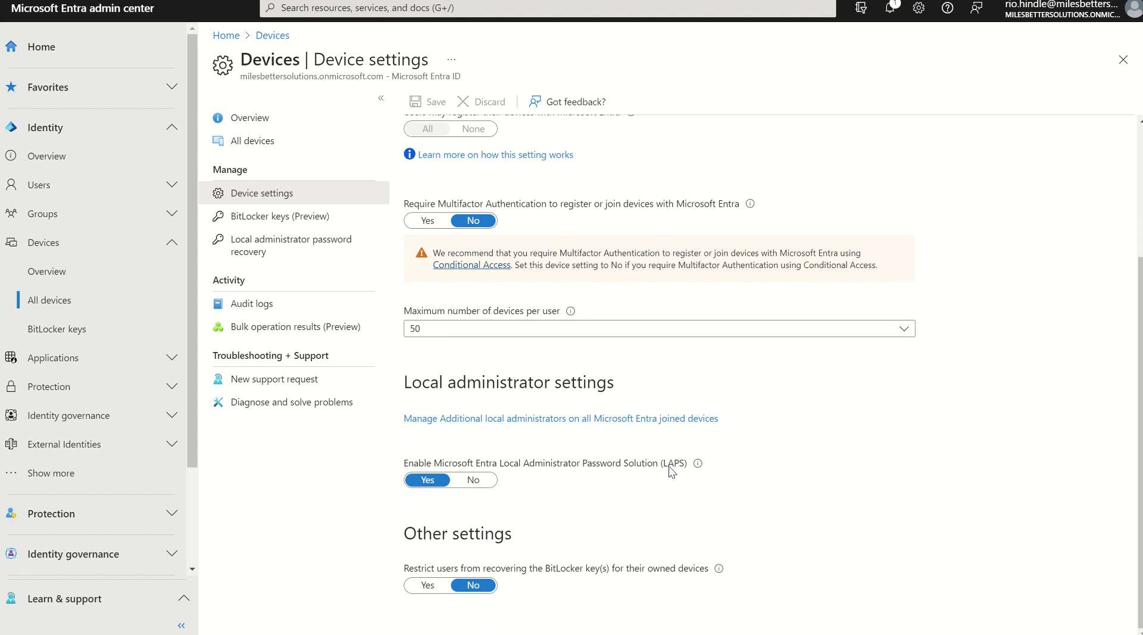
mouse_move(698, 465)
click(431, 481)
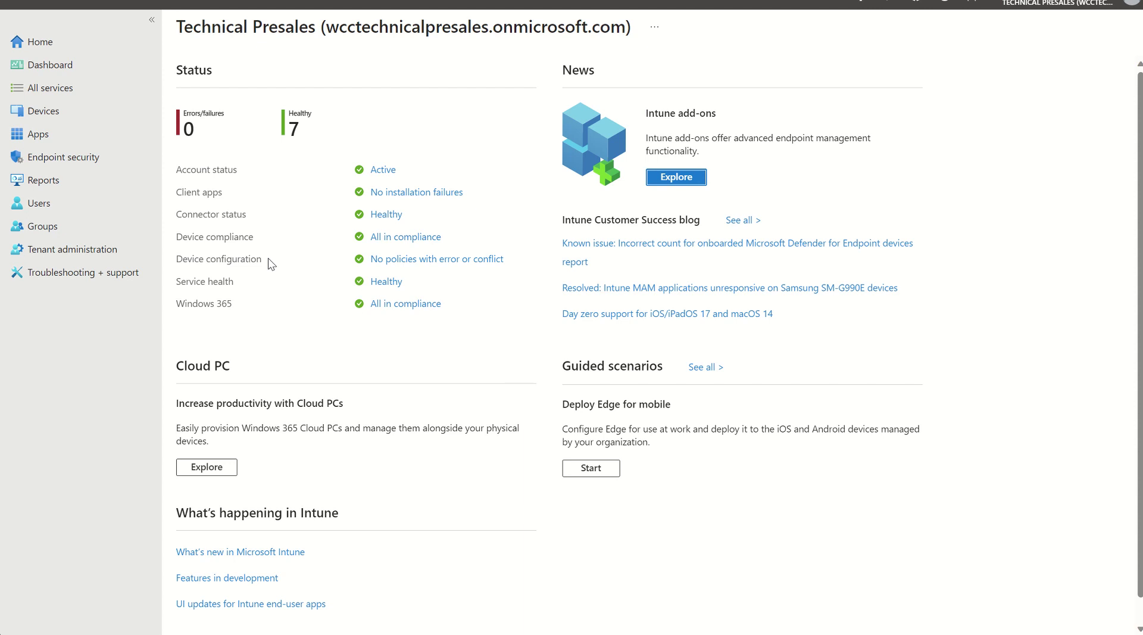
- Create an Account protection policy under Endpoint security for Windows 10 and later with the Local admin password solution (Windows LAPS) profile
click(67, 157)
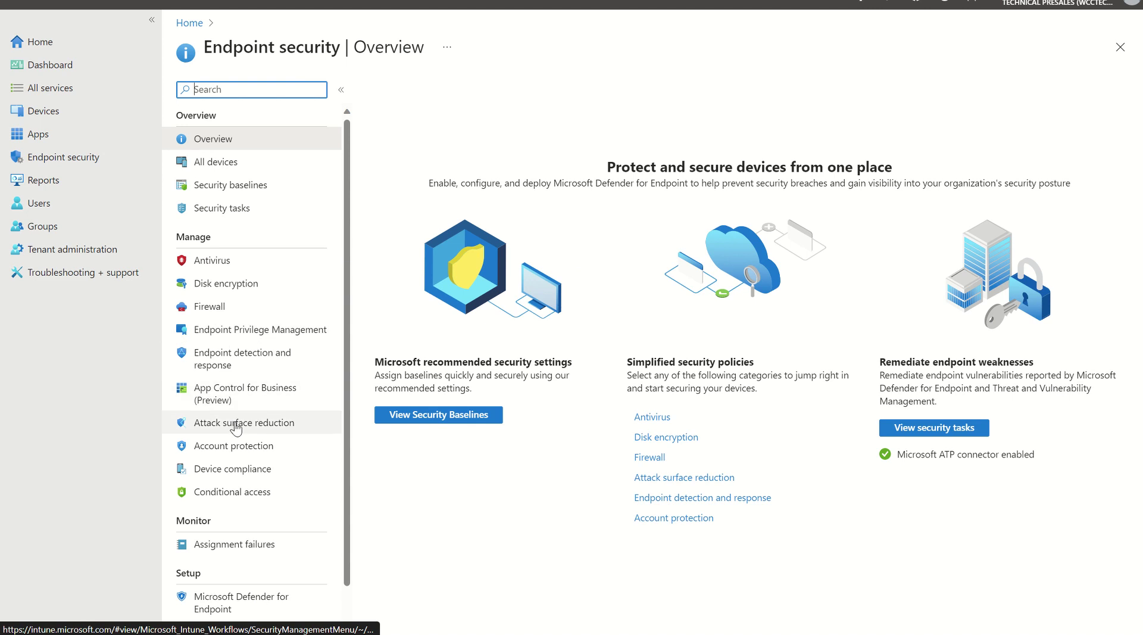
click(230, 456)
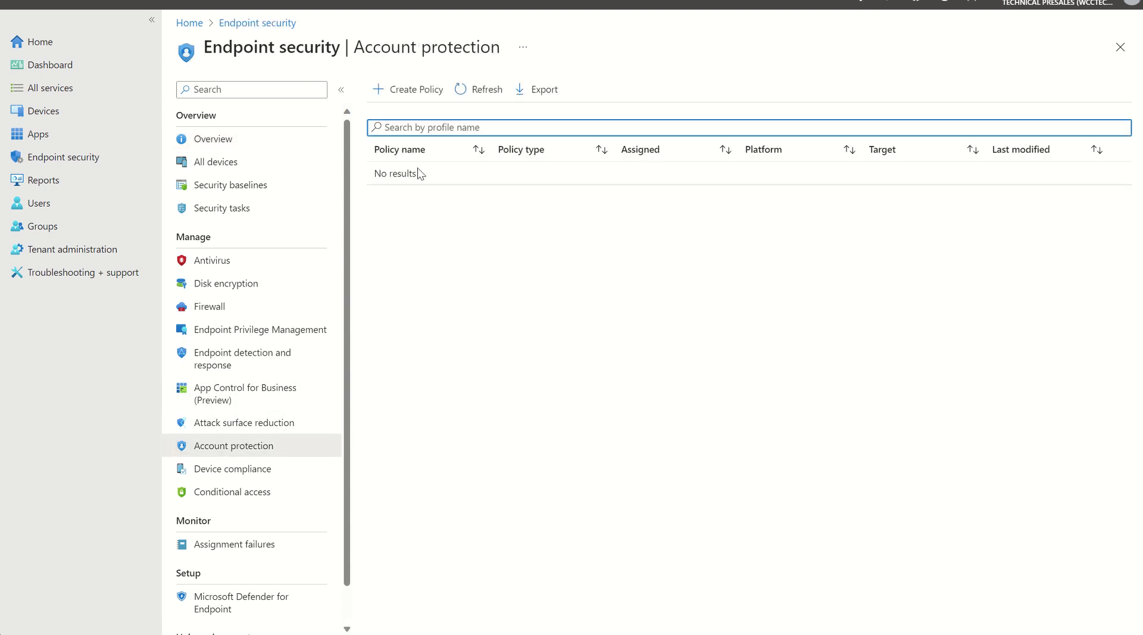
click(404, 96)
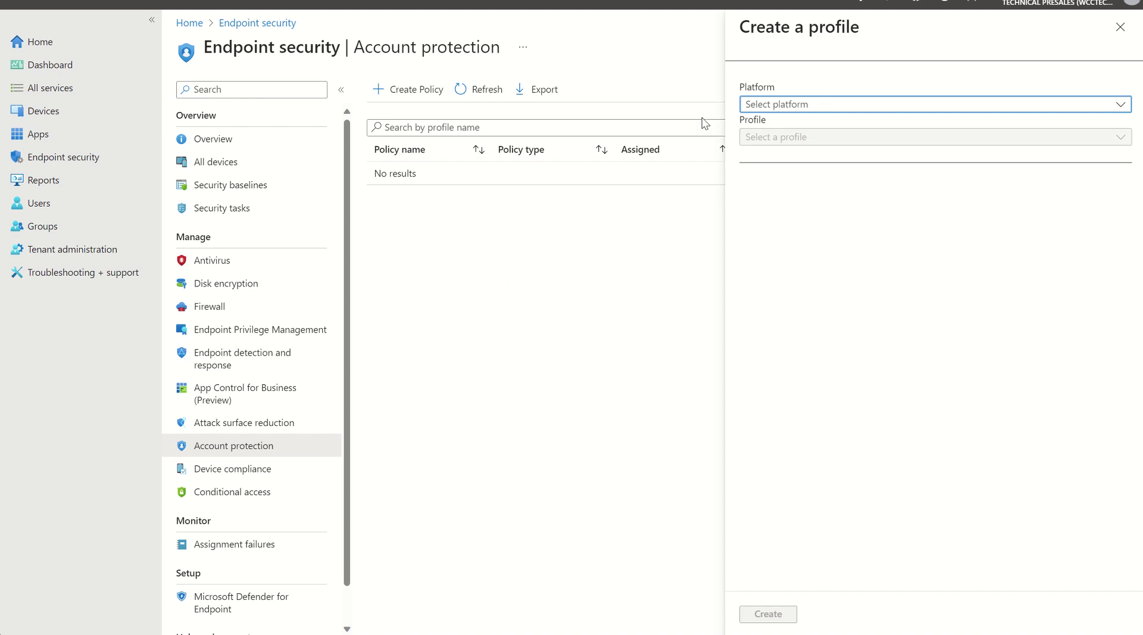
click(769, 109)
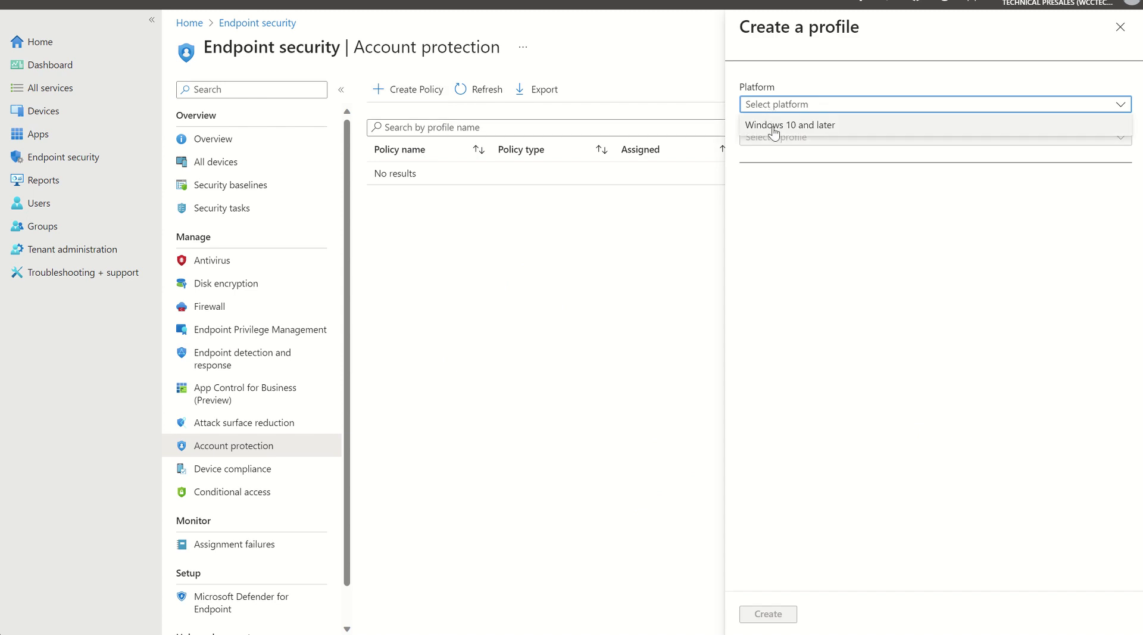
click(774, 125)
click(772, 139)
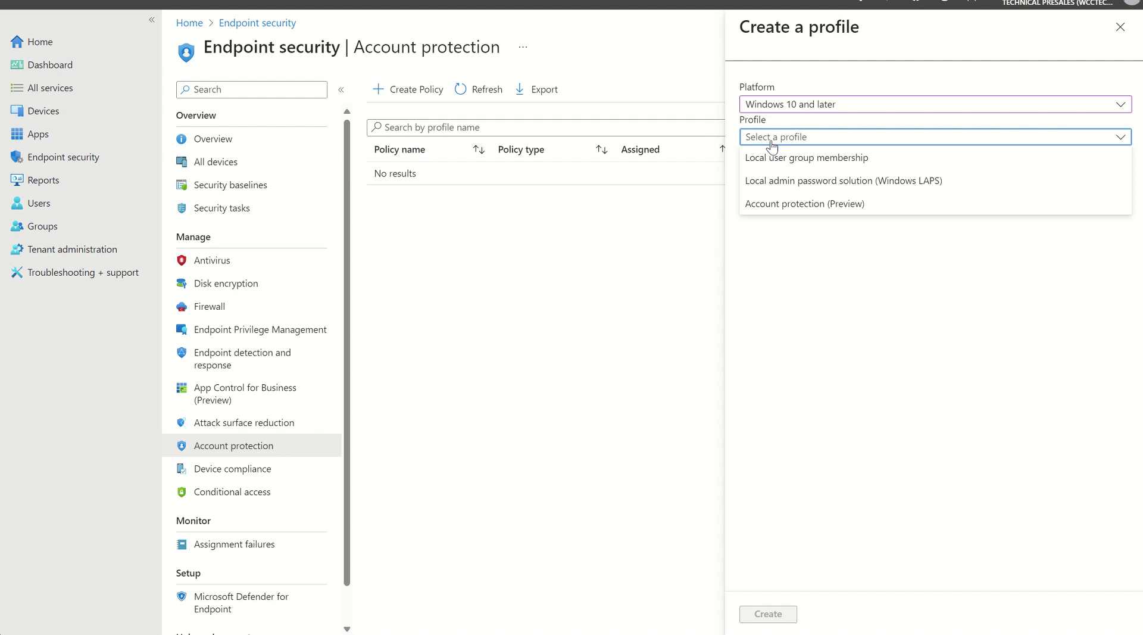
click(780, 186)
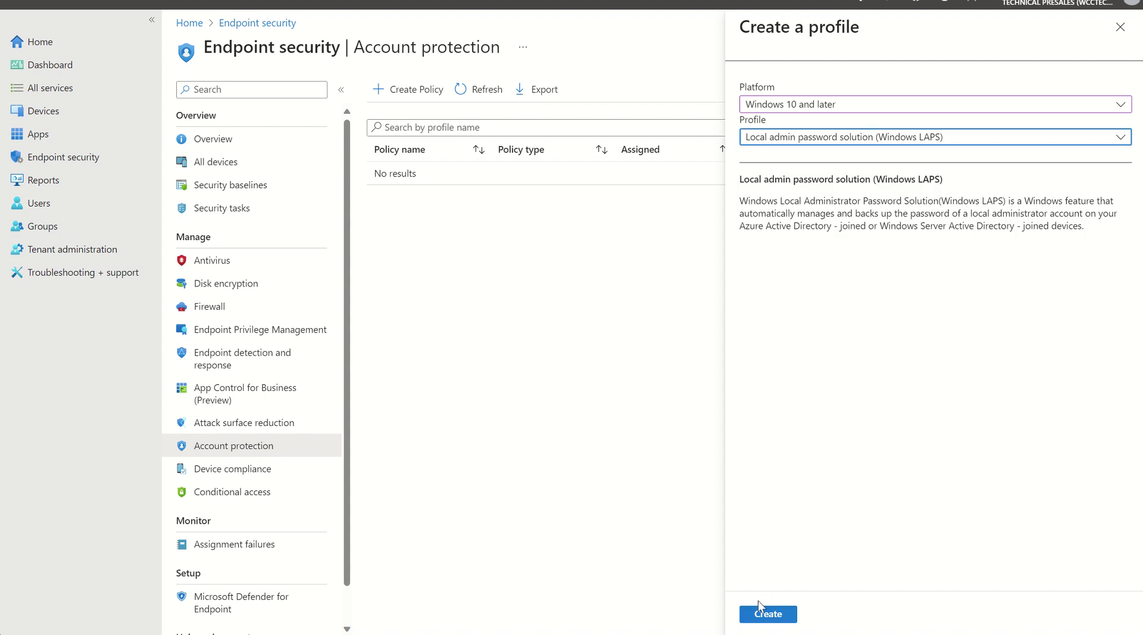
click(767, 613)
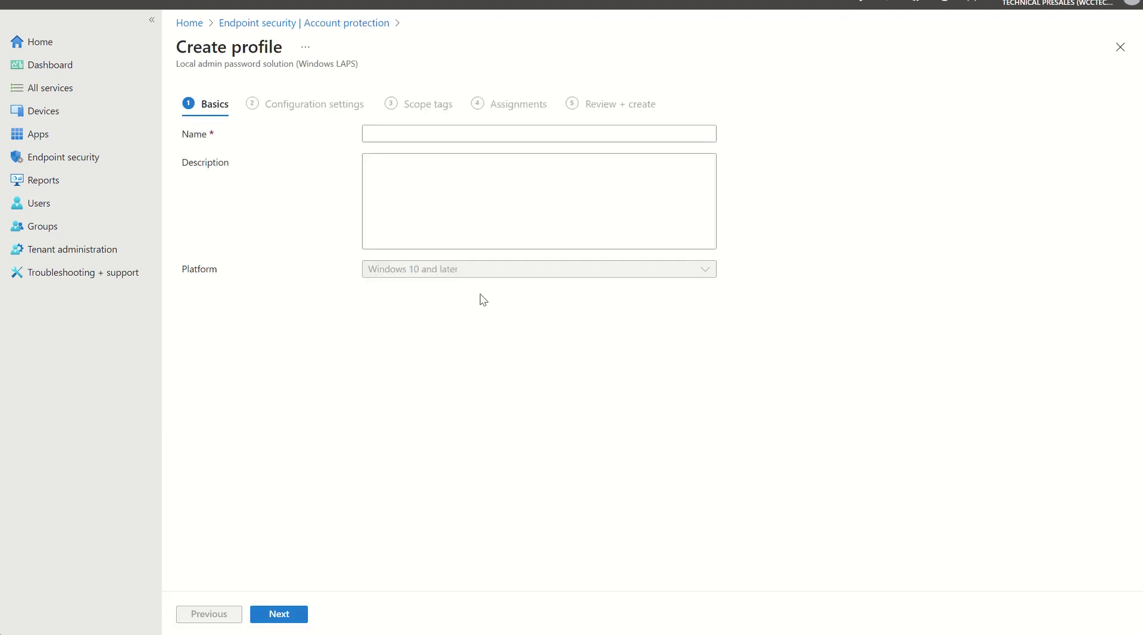
- Enter the saved full name as the profile name, leave the description empty and continue to the configuration settings
click(385, 137)
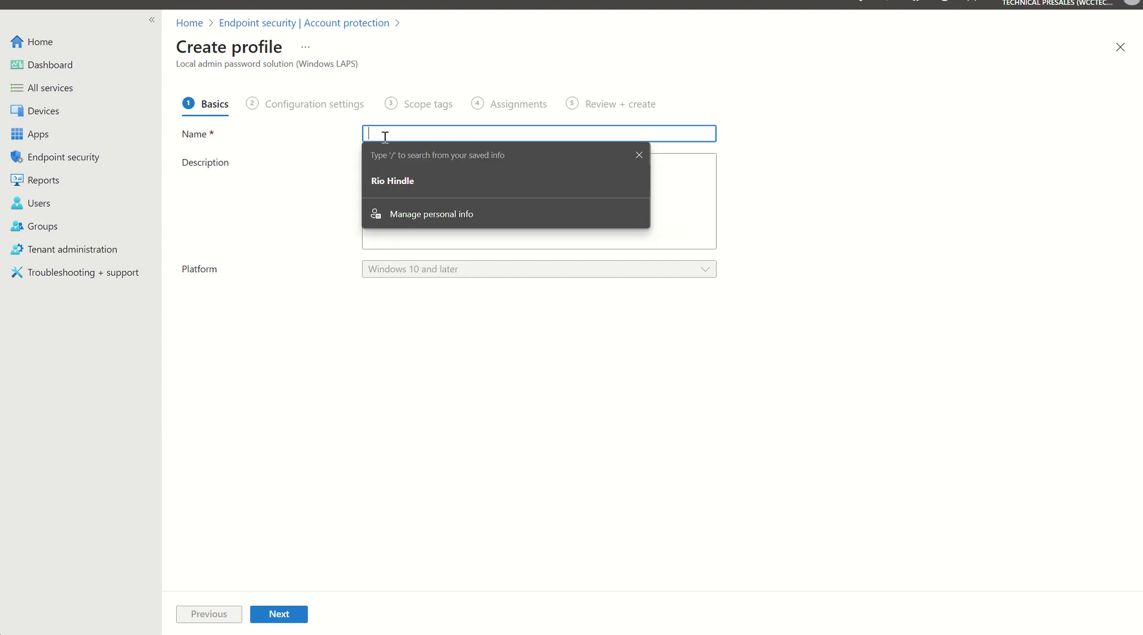
click(391, 181)
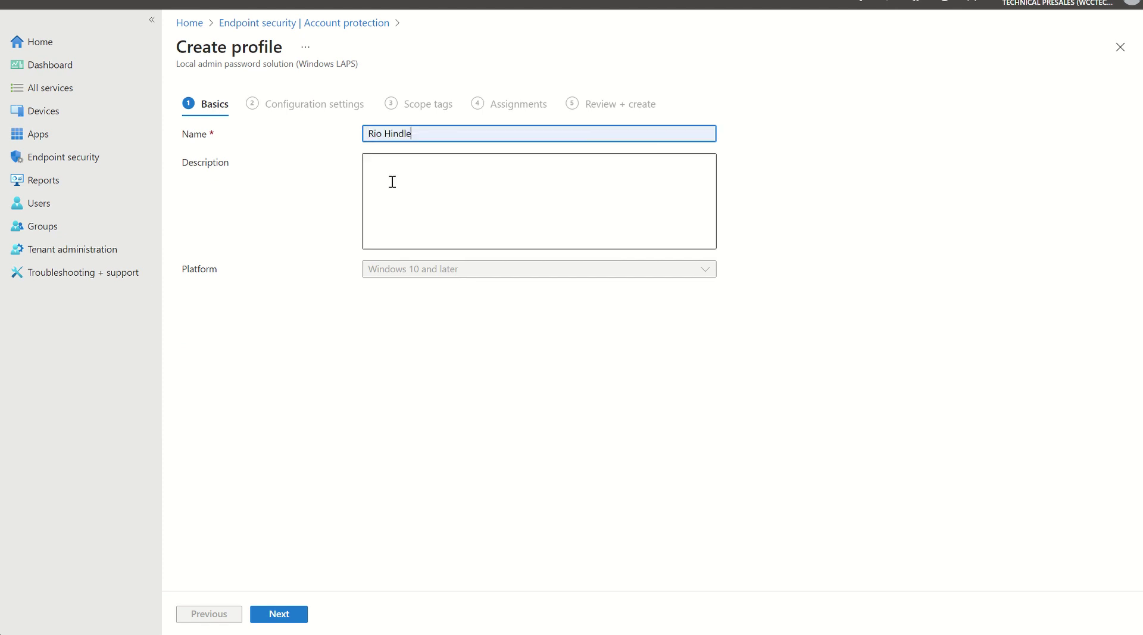
click(424, 220)
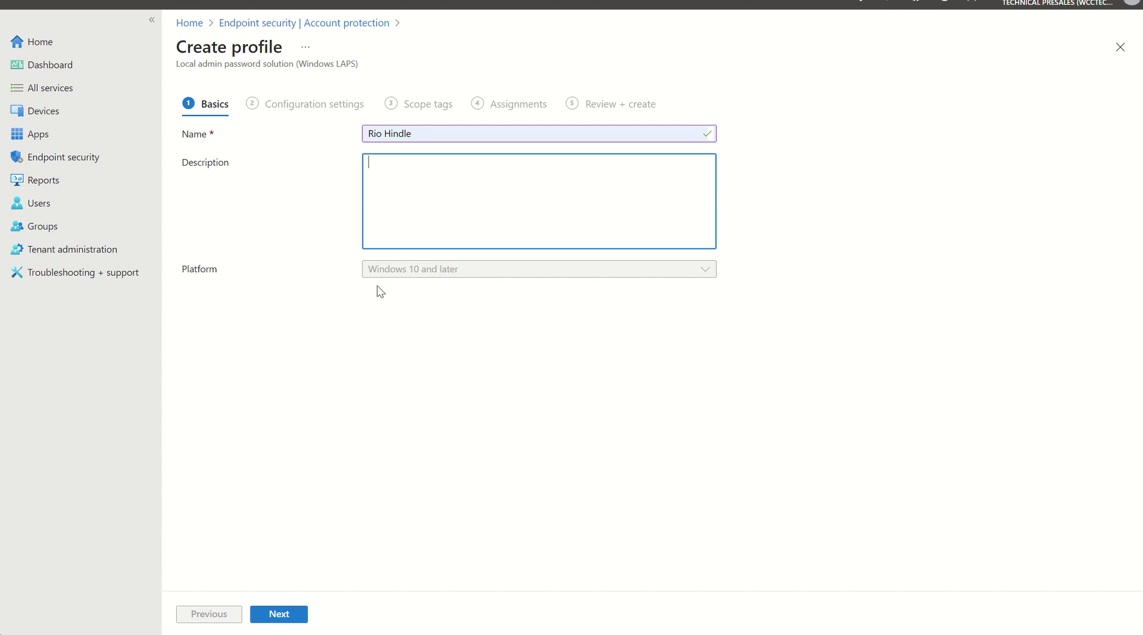
click(283, 612)
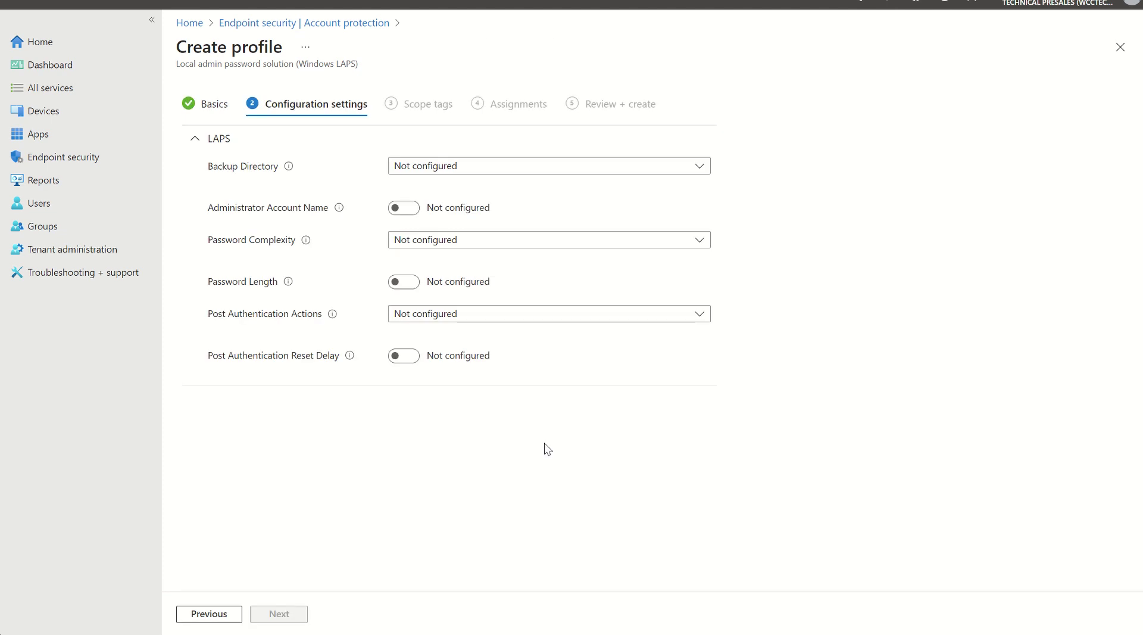
- Set Backup Directory to Backup the password to Azure AD only and enable the Administrator Account Name setting
click(394, 169)
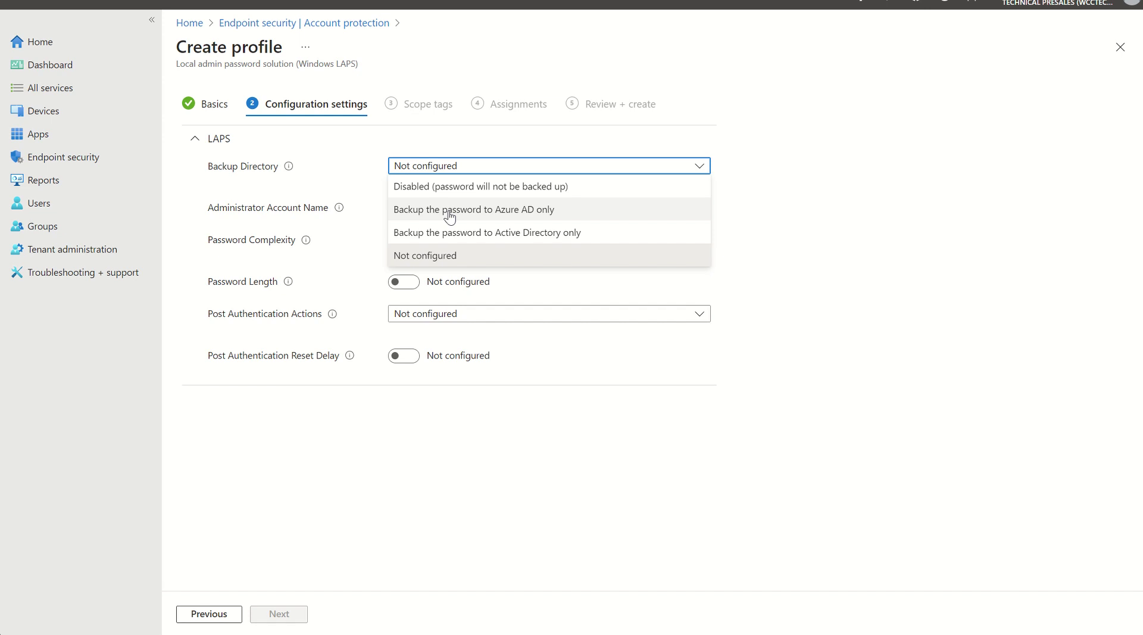
click(450, 214)
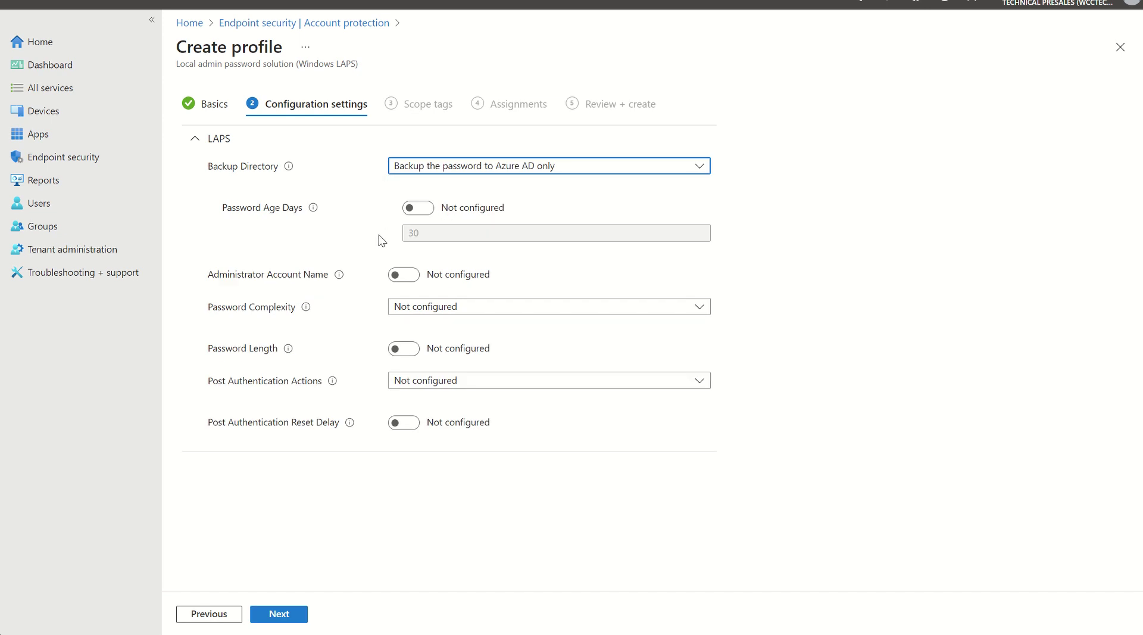
mouse_move(320, 217)
click(413, 278)
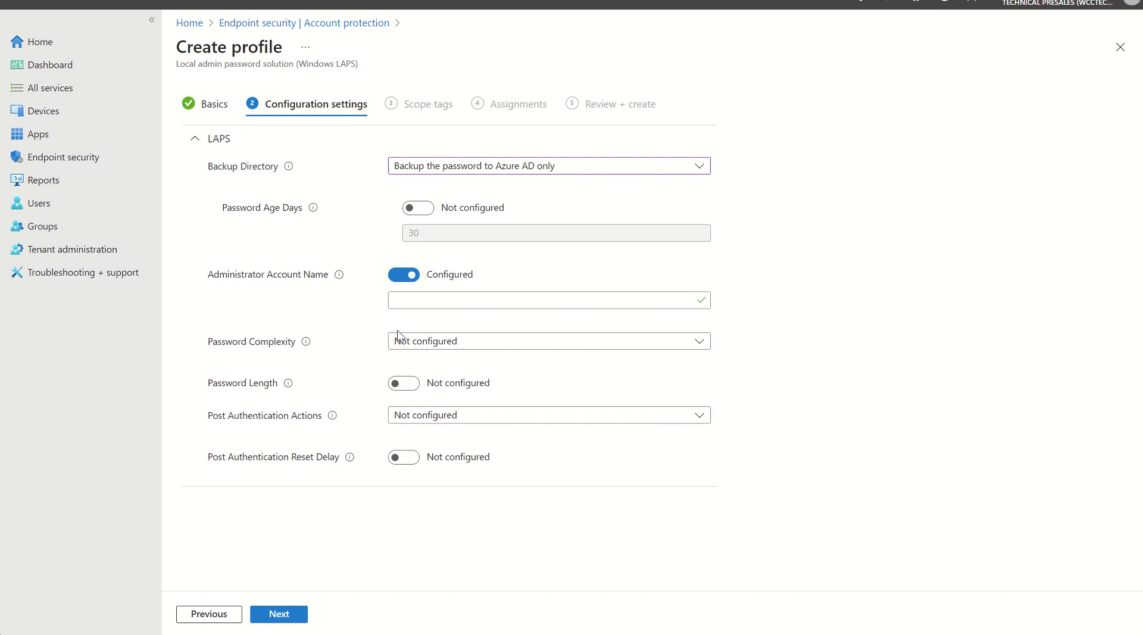
- Review the Password Complexity options without choosing one, and enable Password Length with a value of 14
click(410, 345)
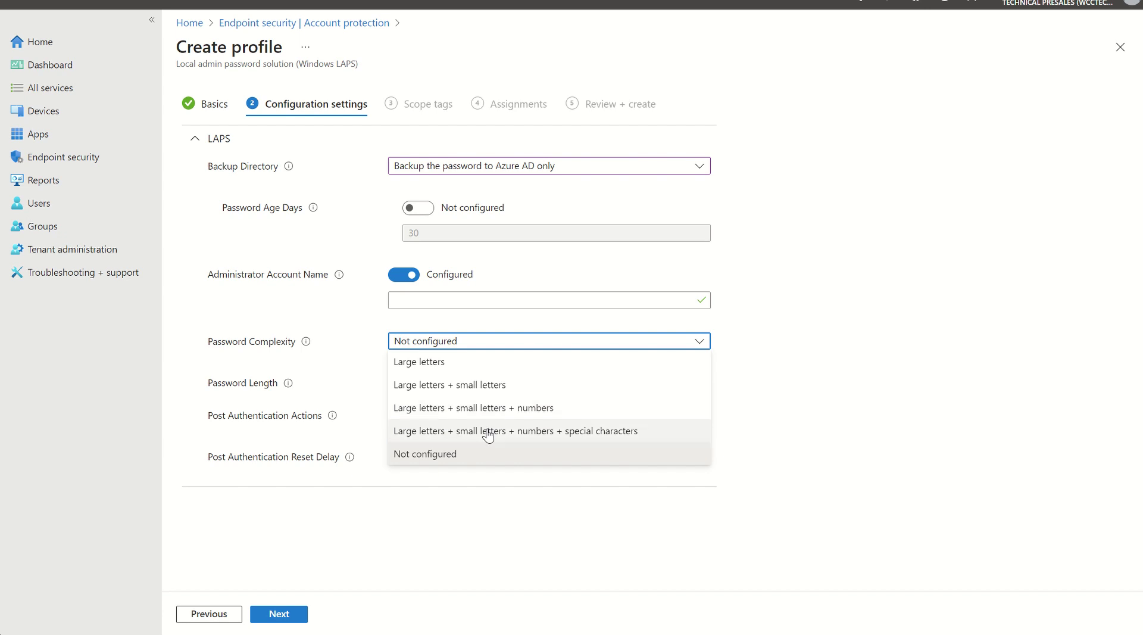
click(892, 403)
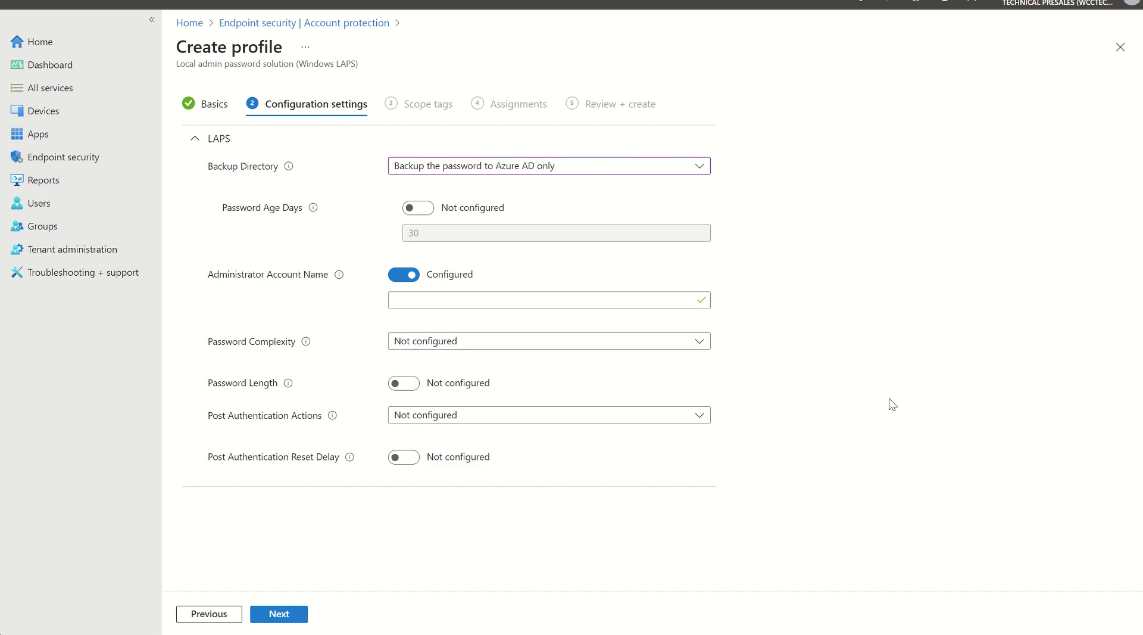
click(409, 386)
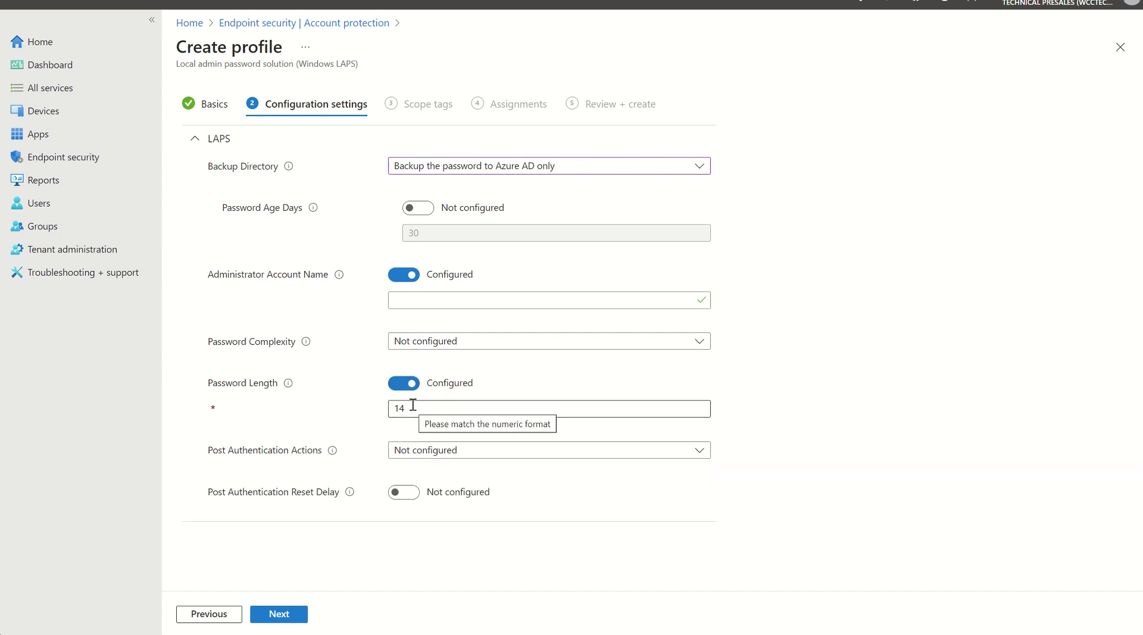
click(412, 405)
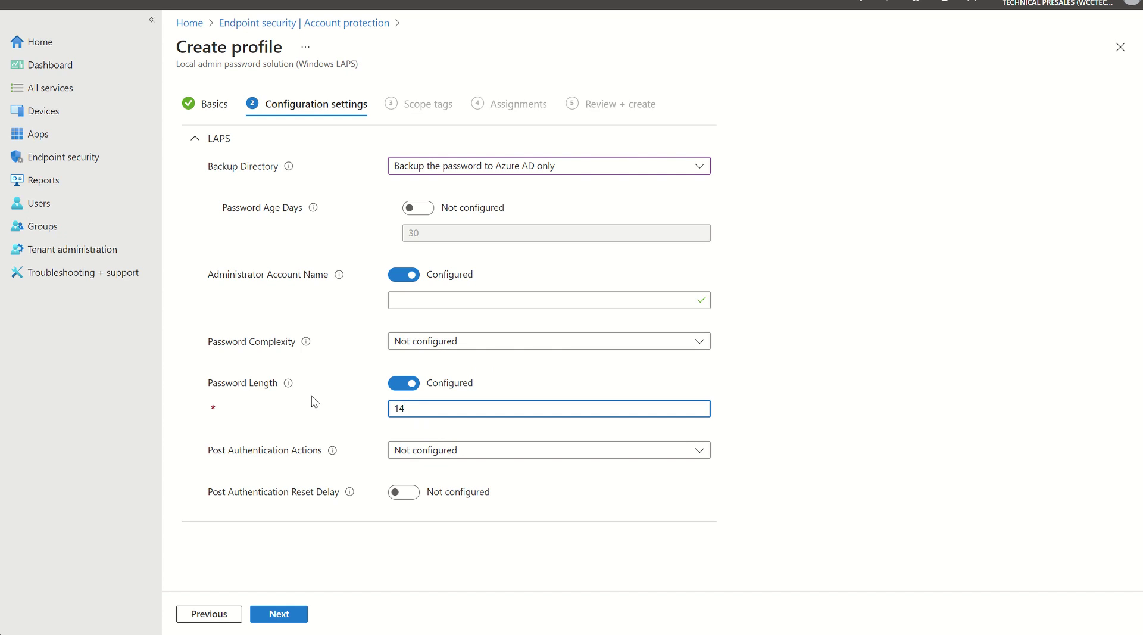
mouse_move(290, 384)
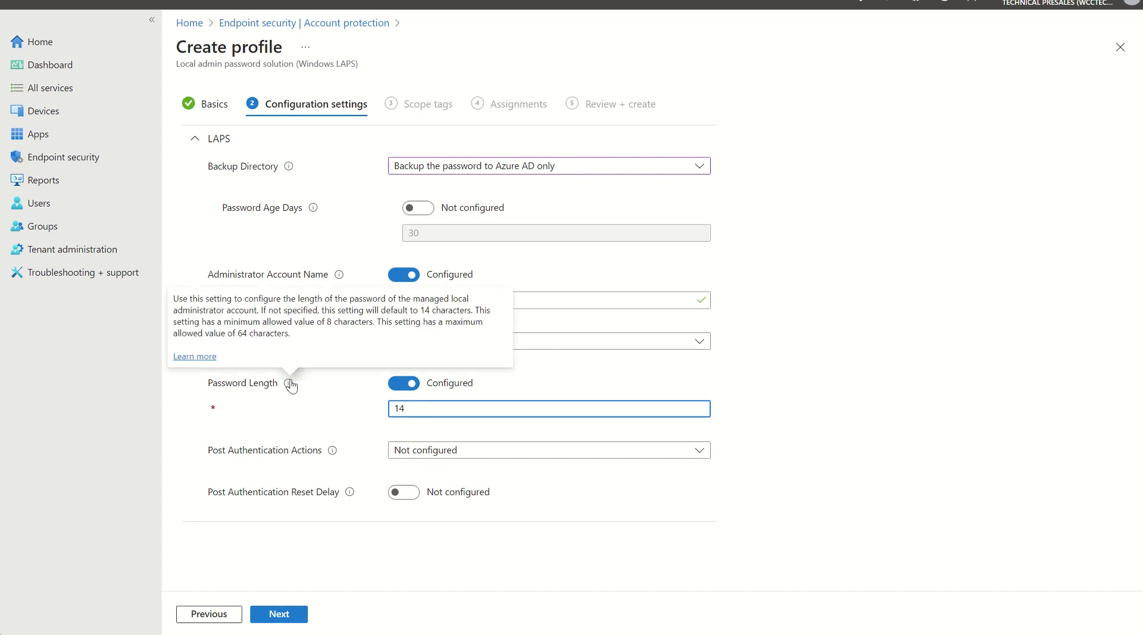
- Review the Post Authentication Actions options without choosing one, and enable Post Authentication Reset Delay with a value of 24
click(413, 454)
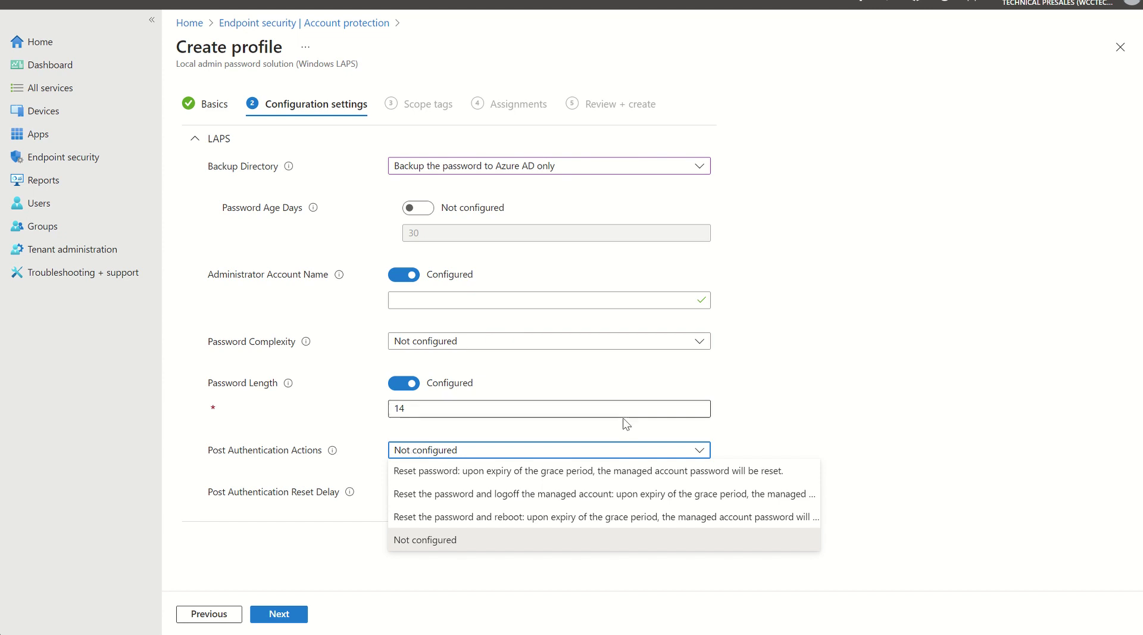
click(820, 420)
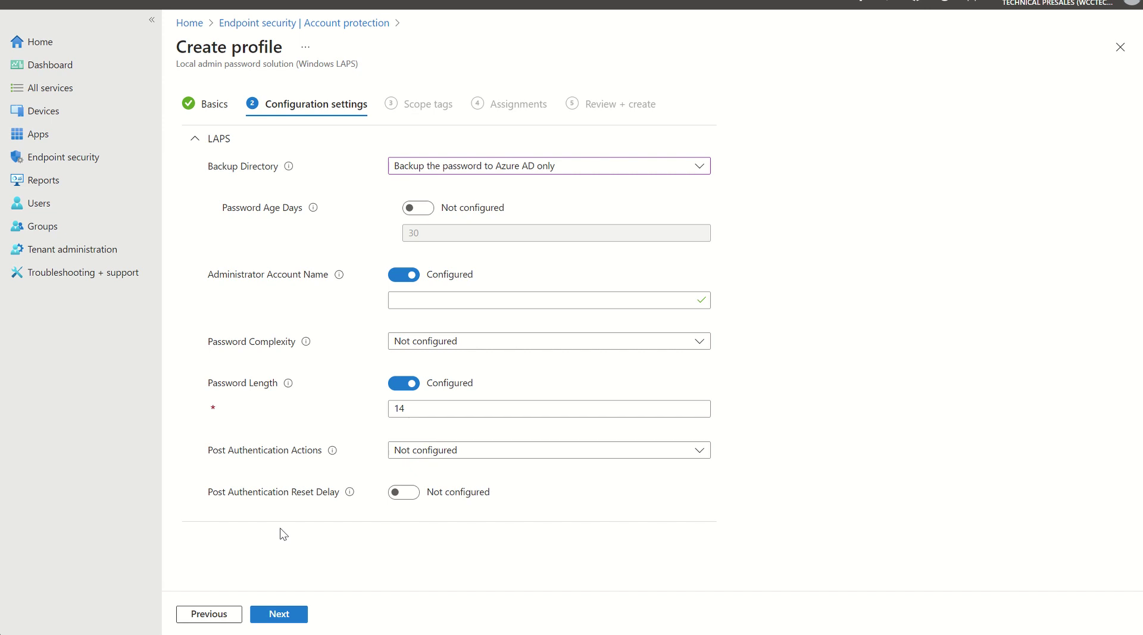
click(396, 494)
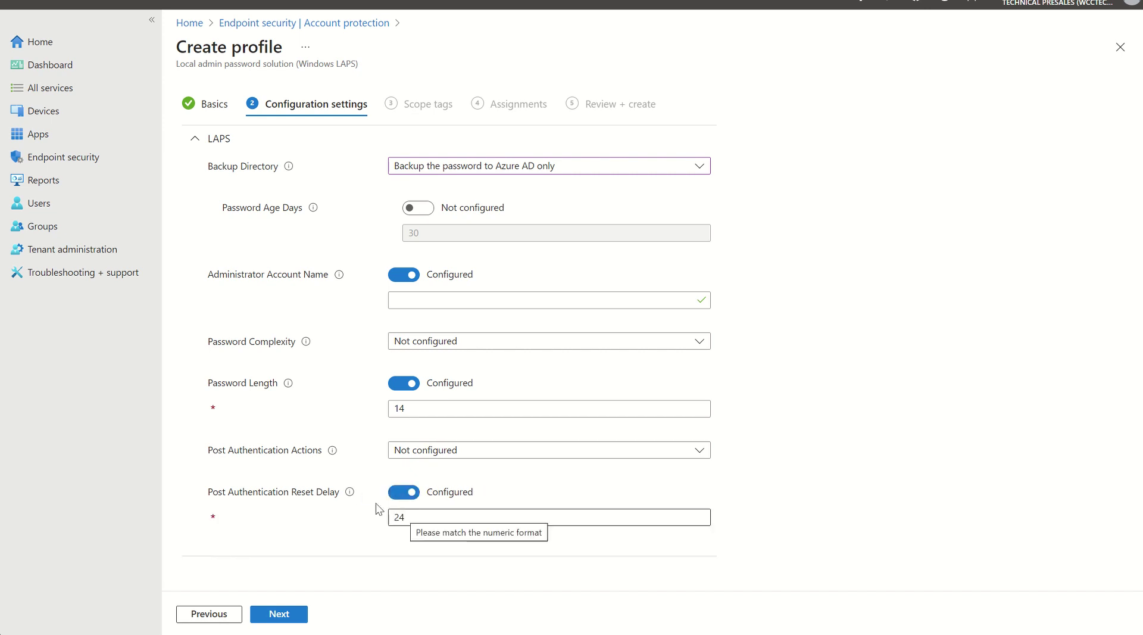
mouse_move(351, 494)
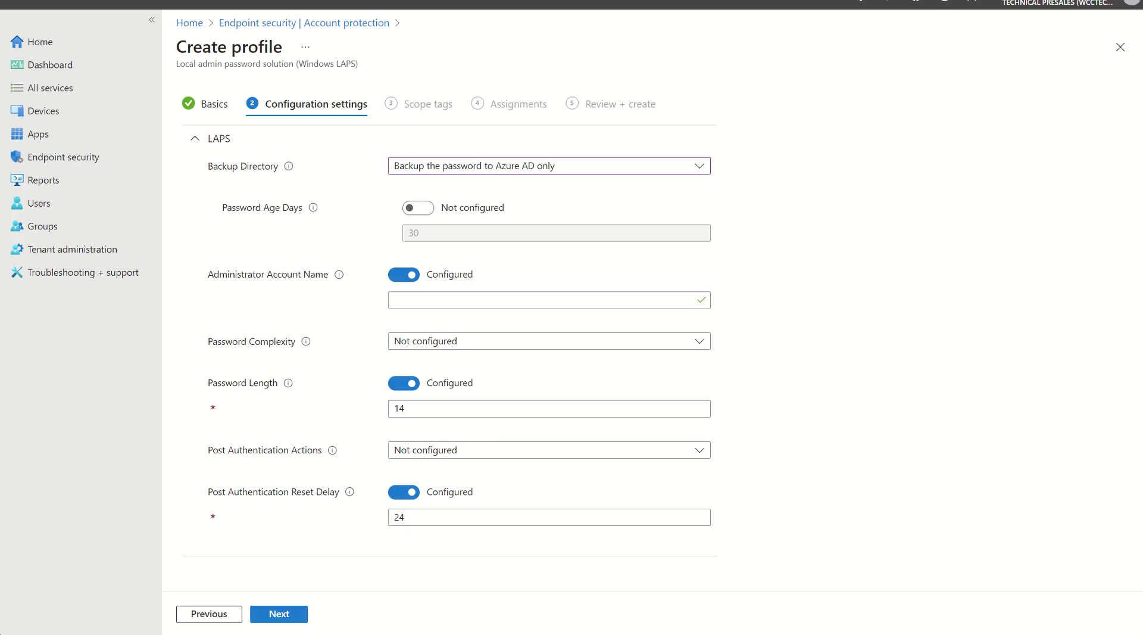
- Switch to the Microsoft Learn article on Intune LAPS policies in Chrome and read the policy creation steps through Scope tags and Assignments
mouse_move(574, 634)
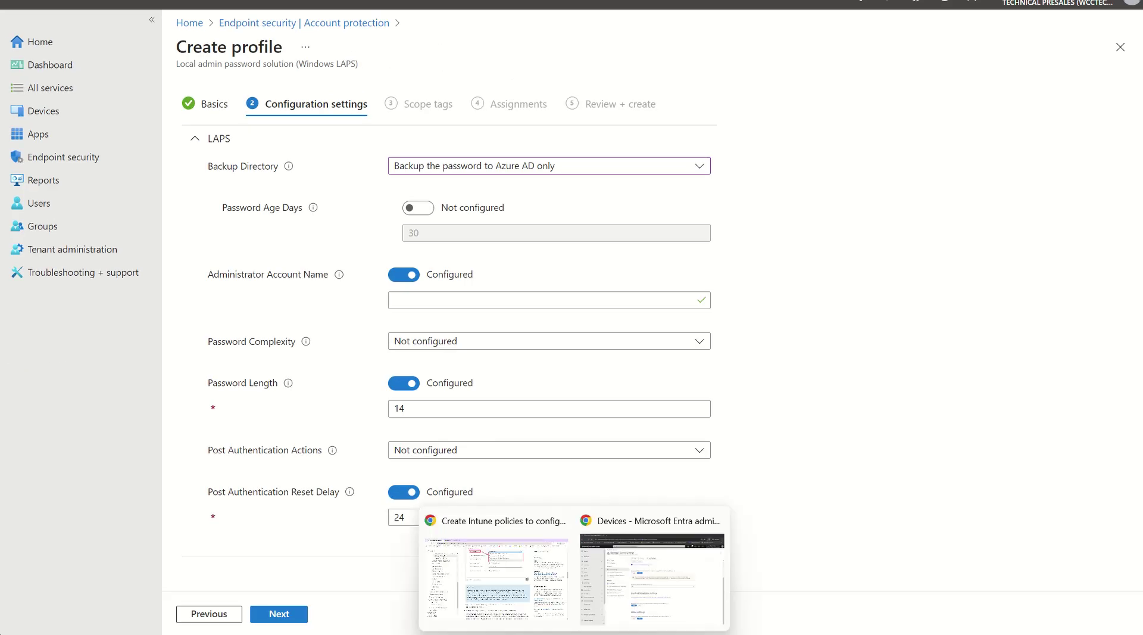
click(497, 577)
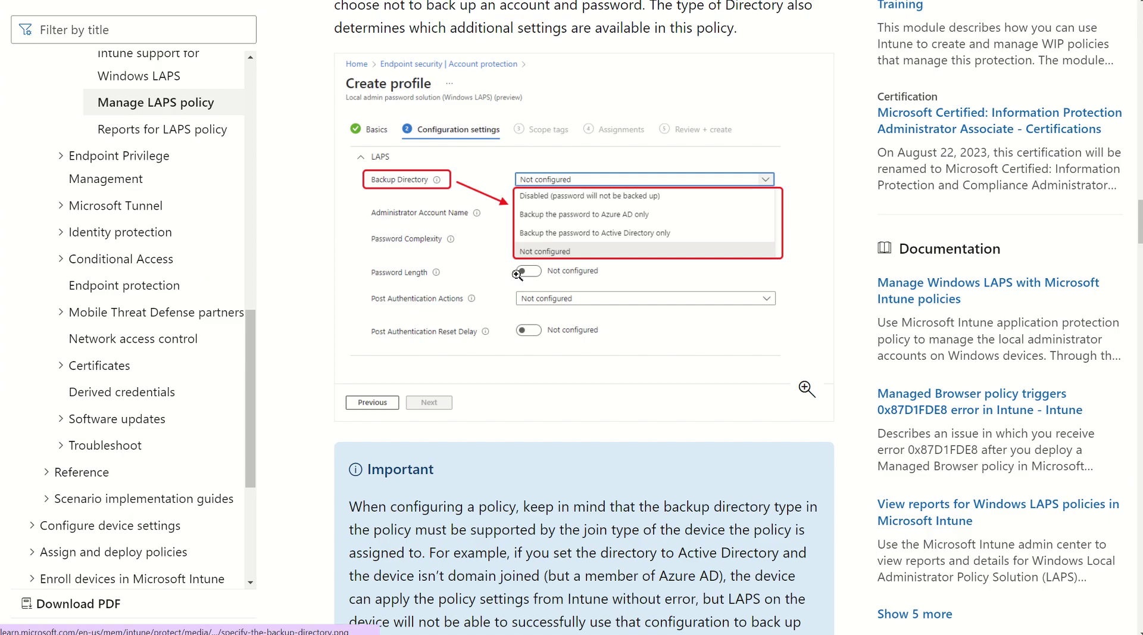
scroll(517, 274, up, 10)
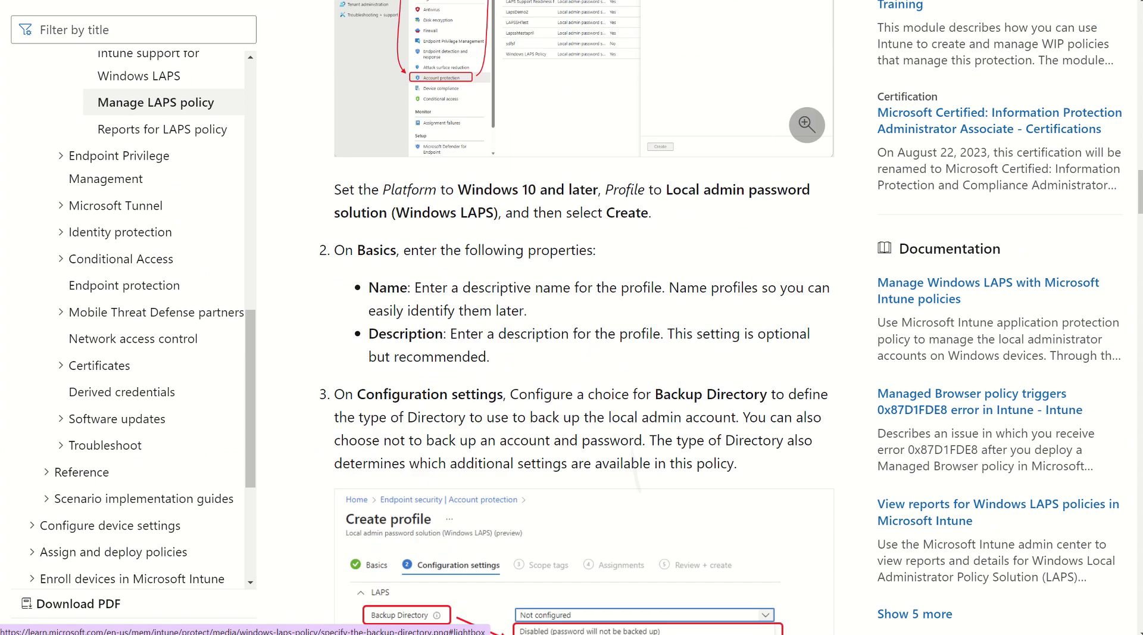
scroll(577, 312, up, 2)
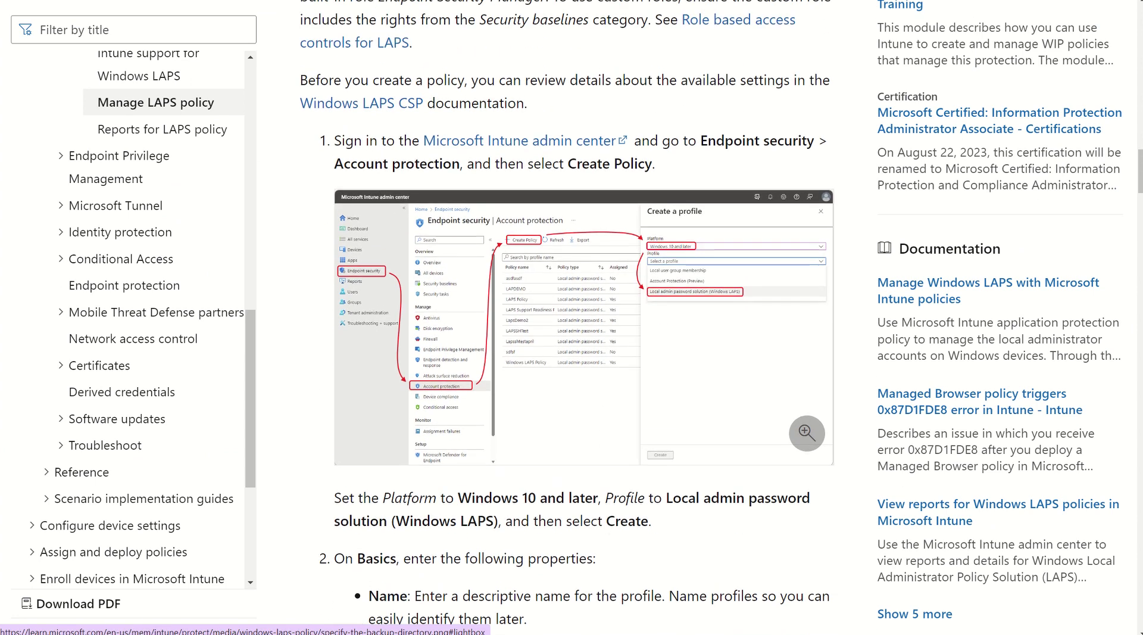
scroll(577, 311, down, 2)
scroll(577, 311, down, 1)
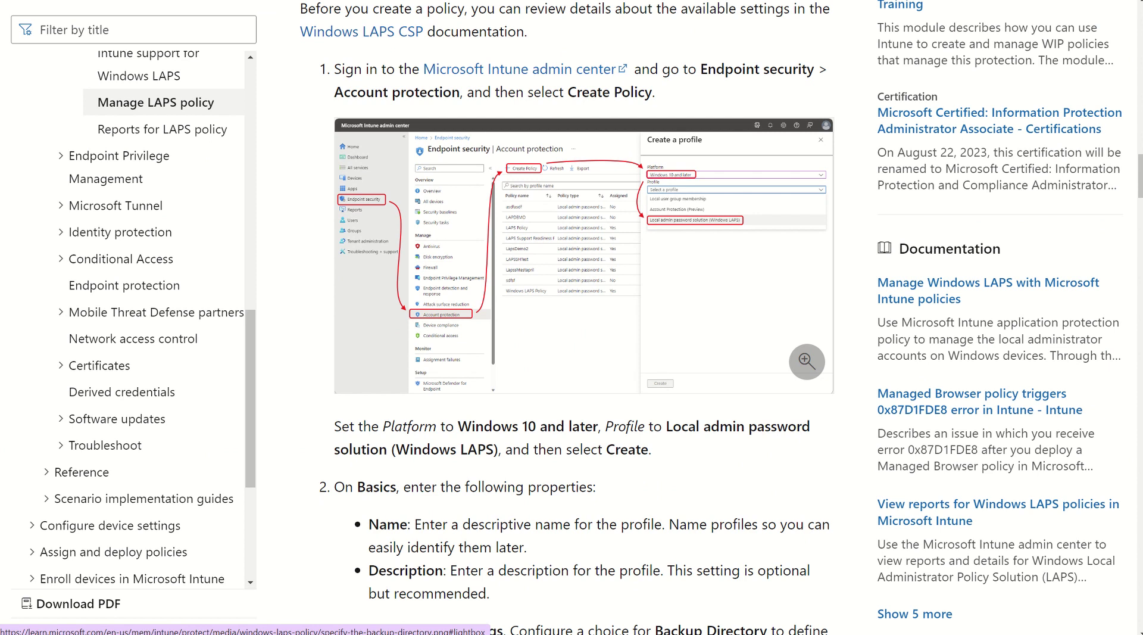
scroll(577, 312, down, 10)
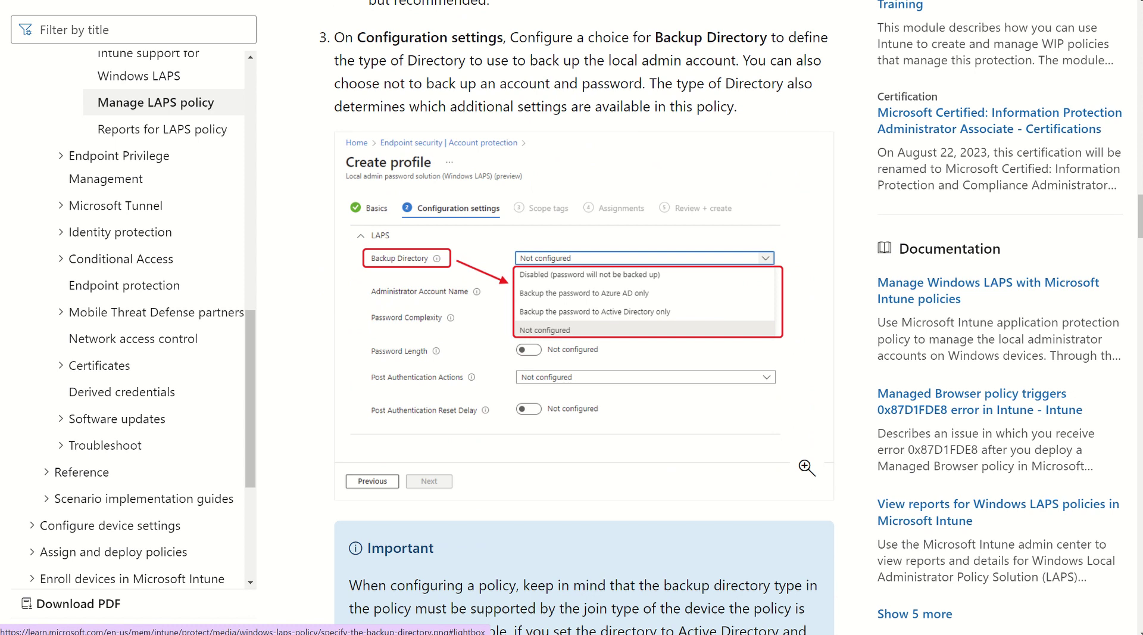
scroll(807, 468, down, 19)
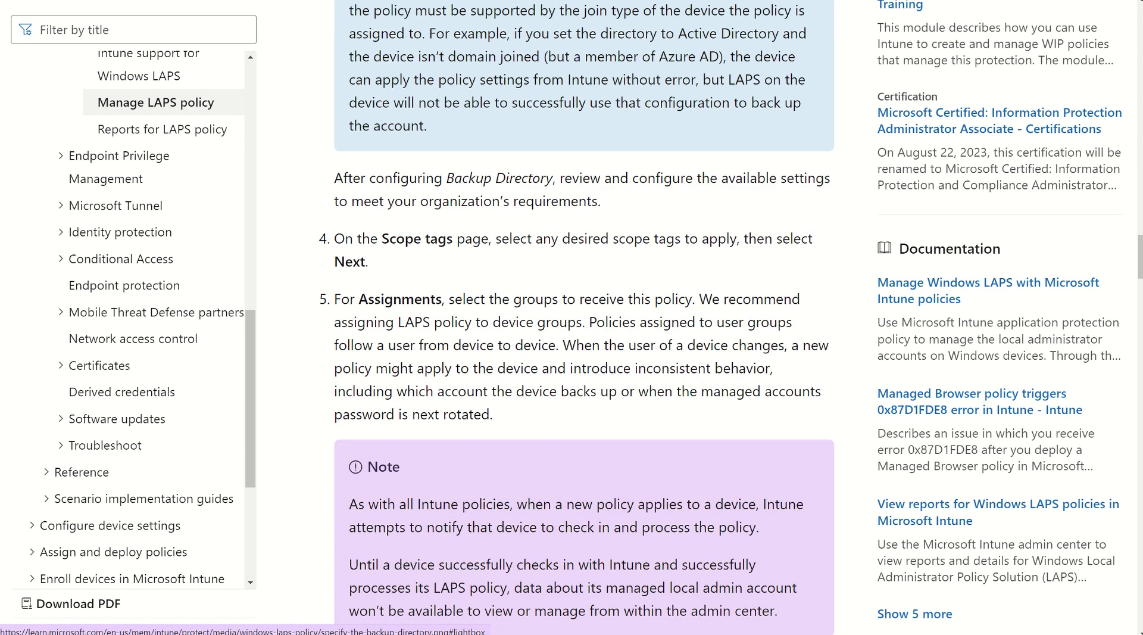
- Read the Microsoft Learn article's sections on device action status and on viewing account and password details
scroll(806, 391, down, 10)
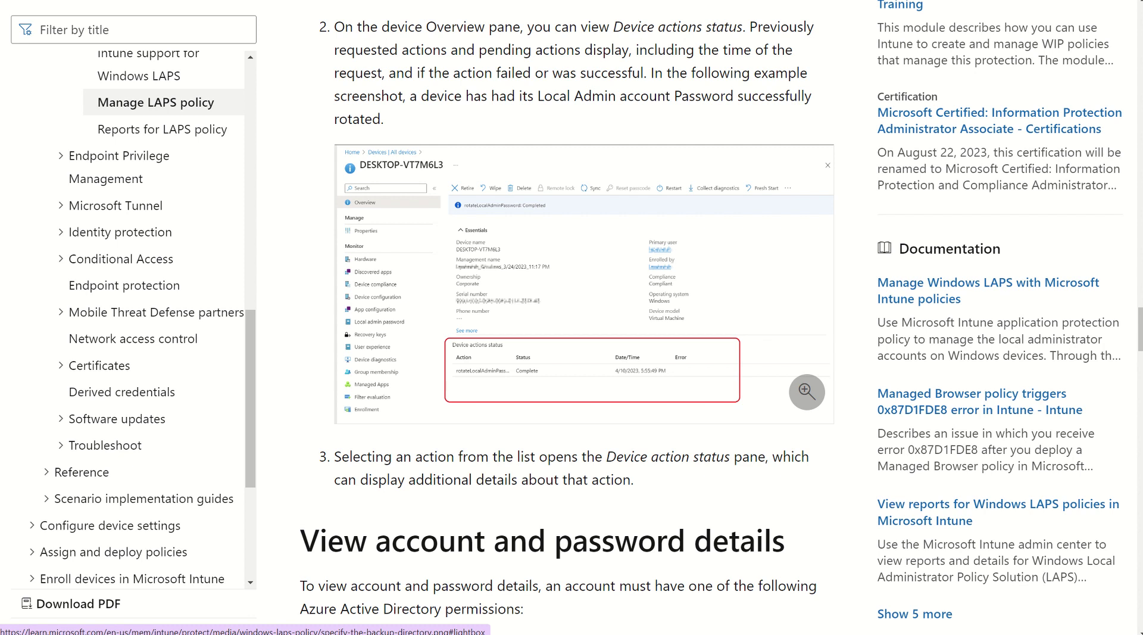
scroll(566, 316, down, 2)
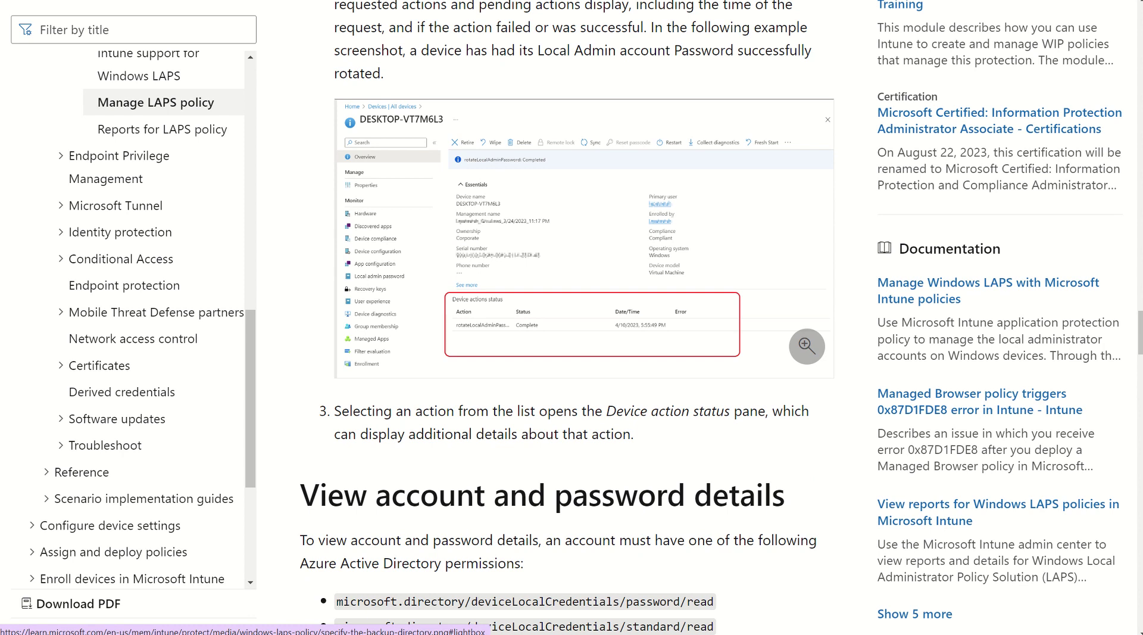
scroll(566, 316, down, 5)
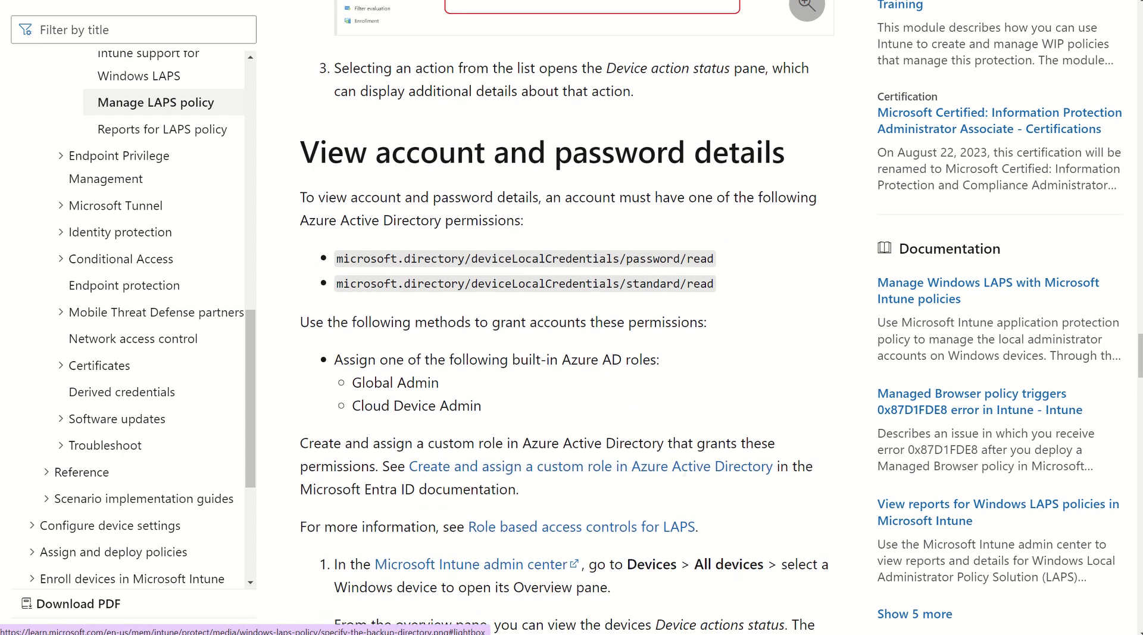
scroll(583, 322, down, 9)
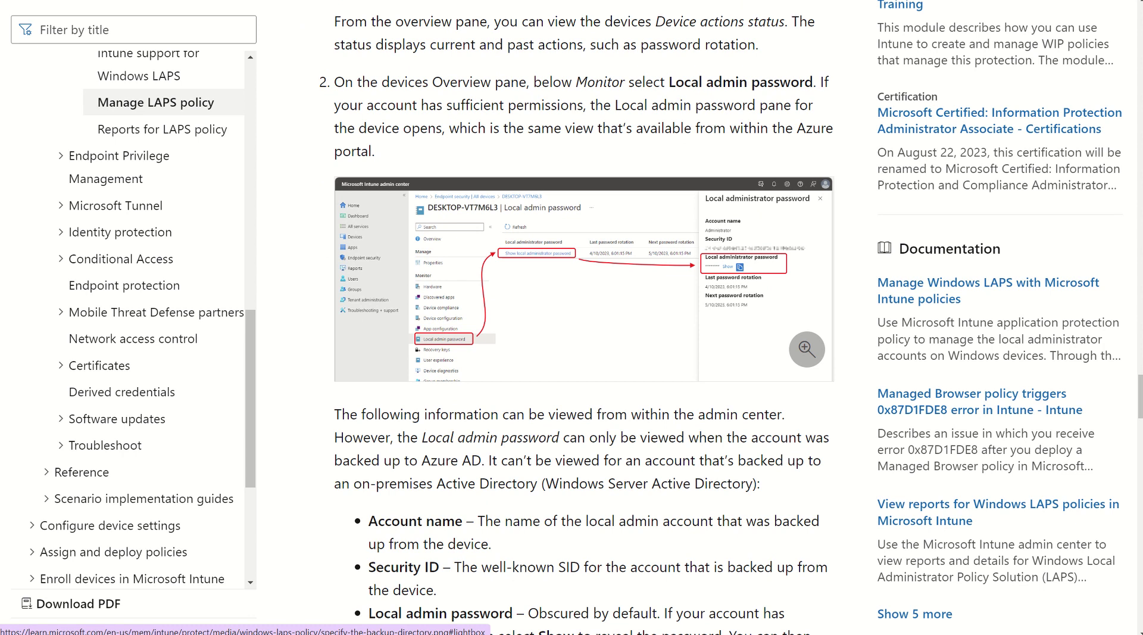
- Read the article's instructions for rotating a local admin password and its guidance on avoiding policy conflicts
scroll(583, 316, down, 20)
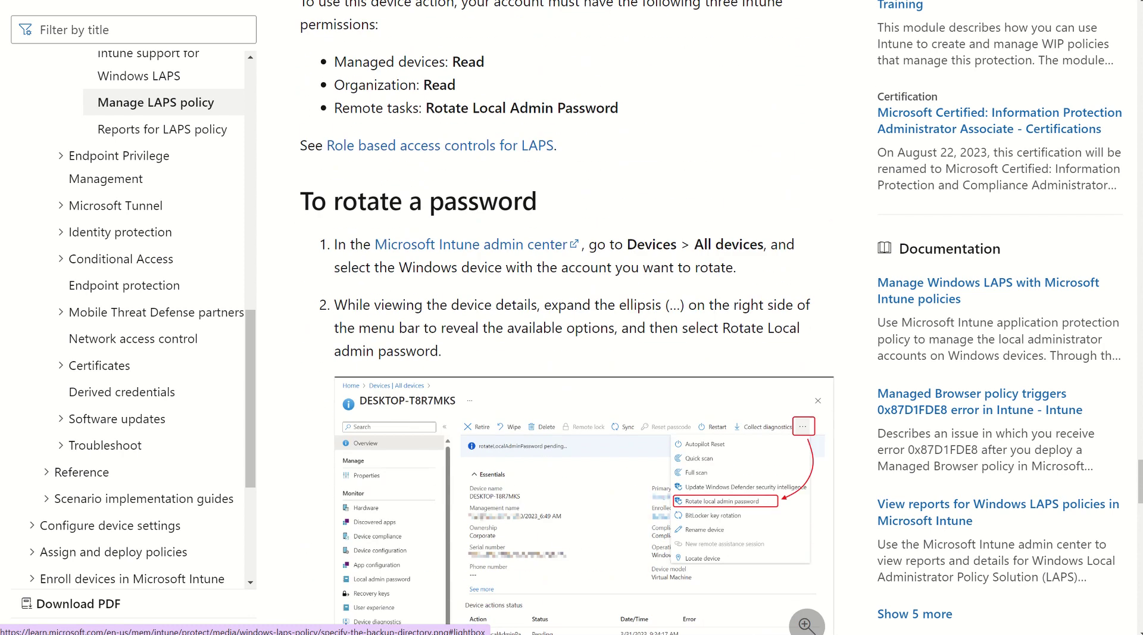
scroll(584, 315, down, 4)
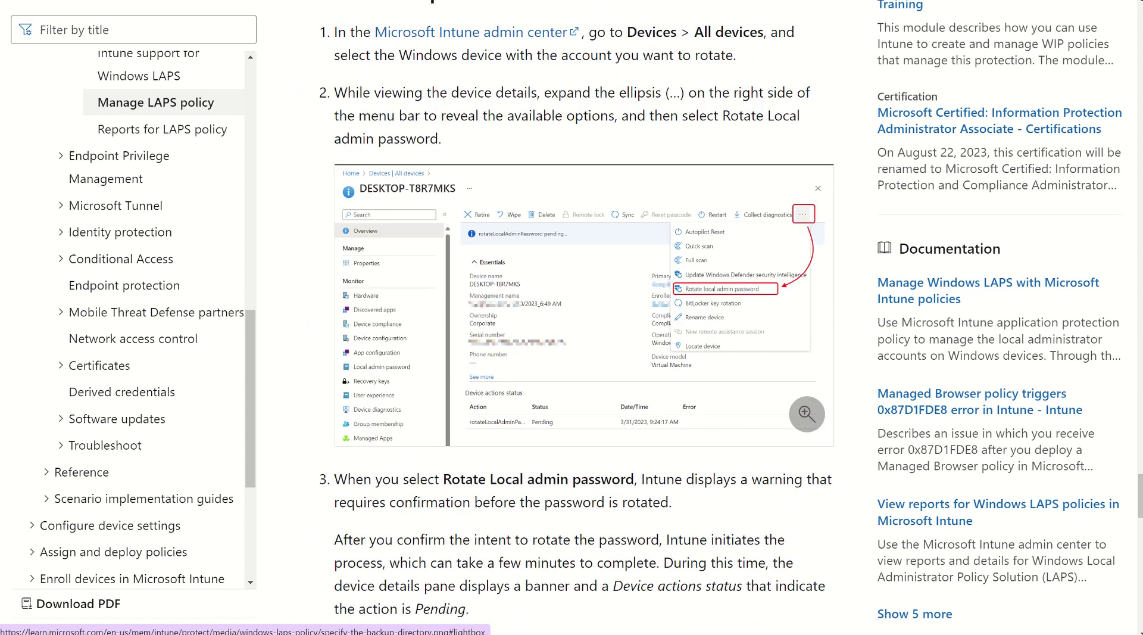
scroll(583, 316, up, 1)
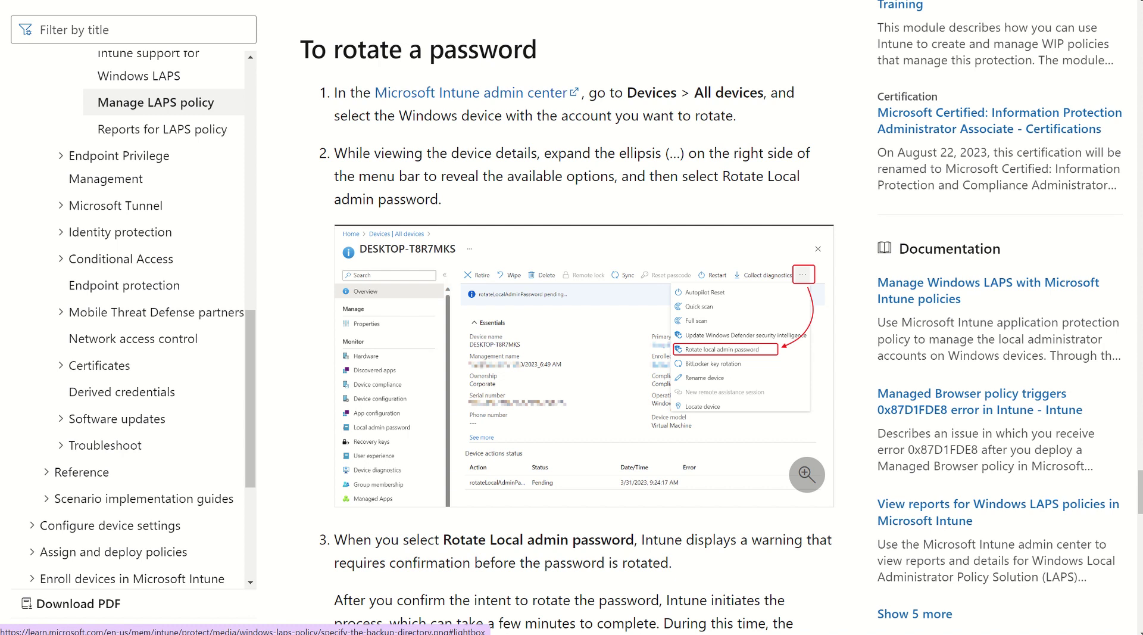
scroll(567, 331, down, 20)
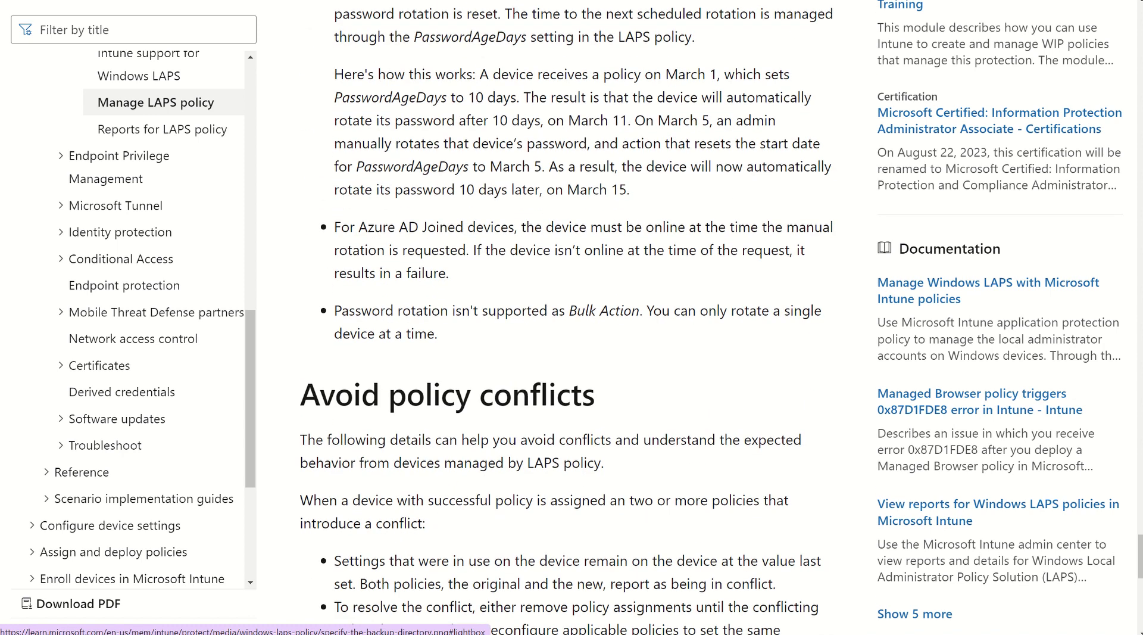
drag(337, 392, 772, 391)
scroll(567, 318, up, 3)
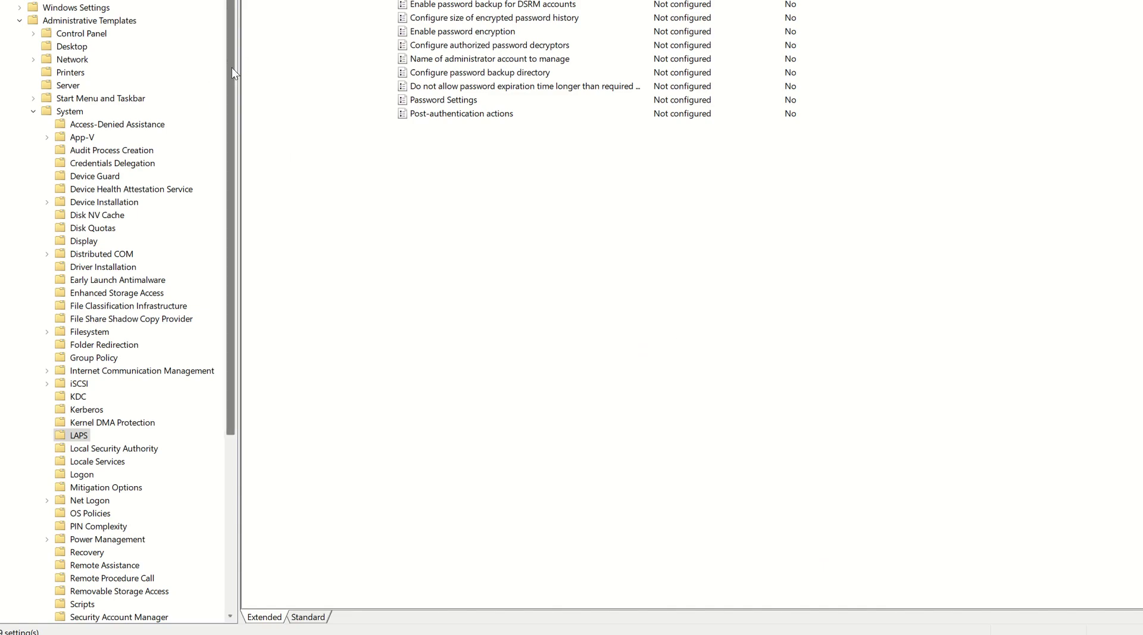
- Look over the LAPS settings under System in the Group Policy editor, and open Local administrator password recovery for Devices in Microsoft Entra admin center
scroll(231, 83, down, 1)
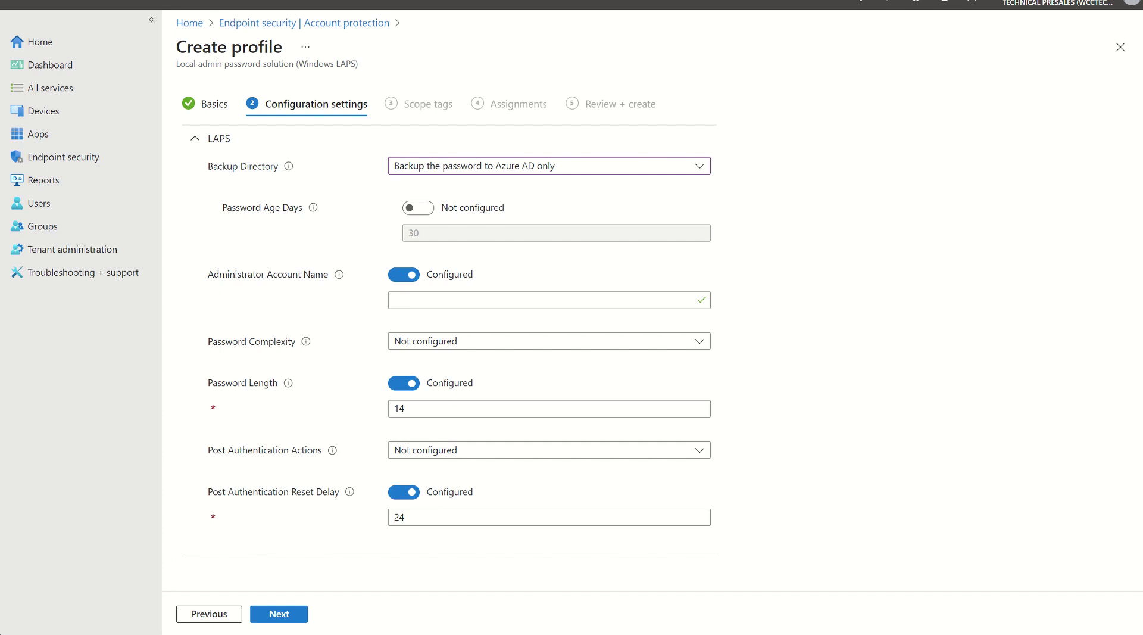
click(630, 619)
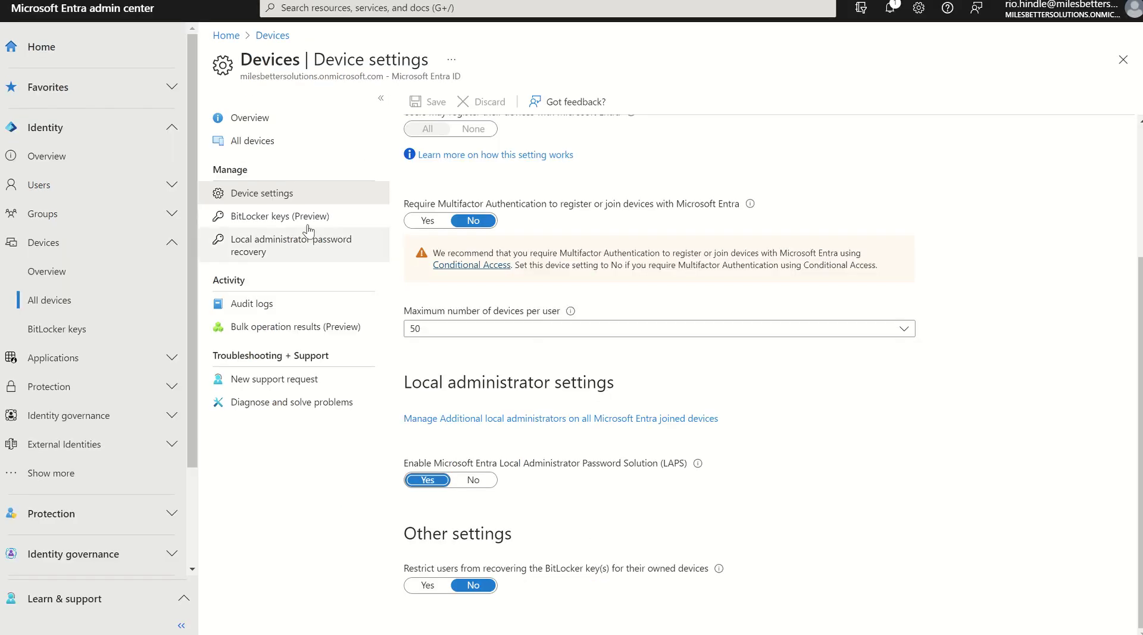
click(277, 244)
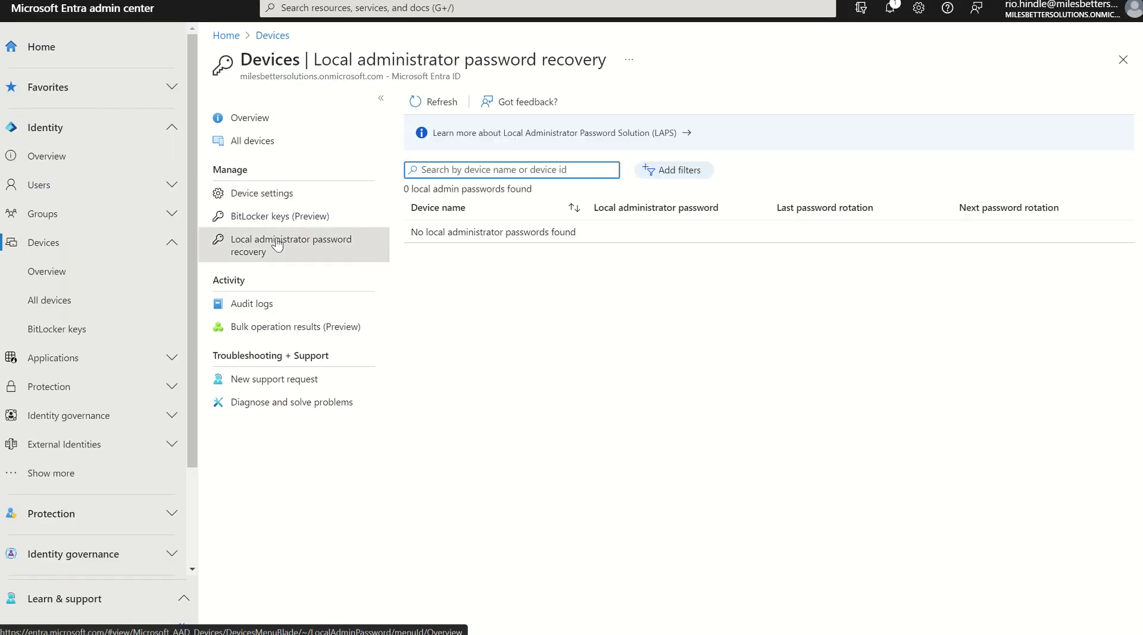